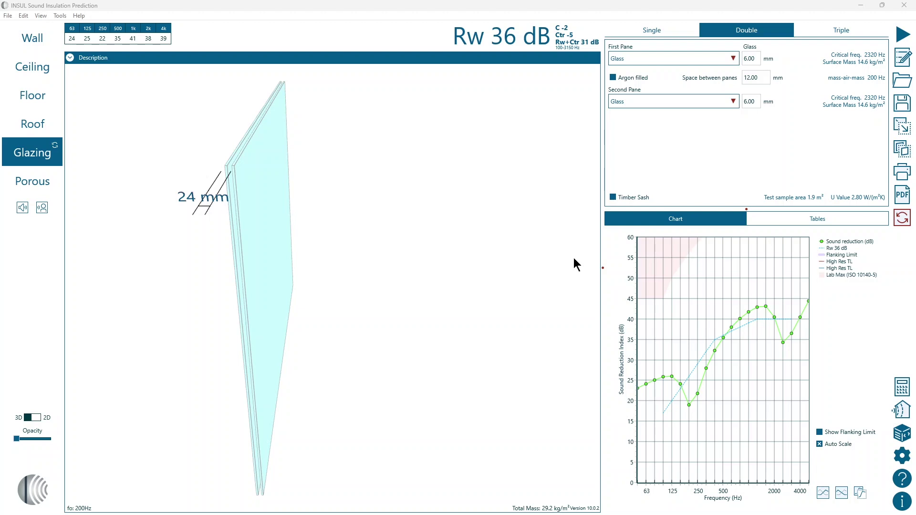
click(660, 36)
click(739, 31)
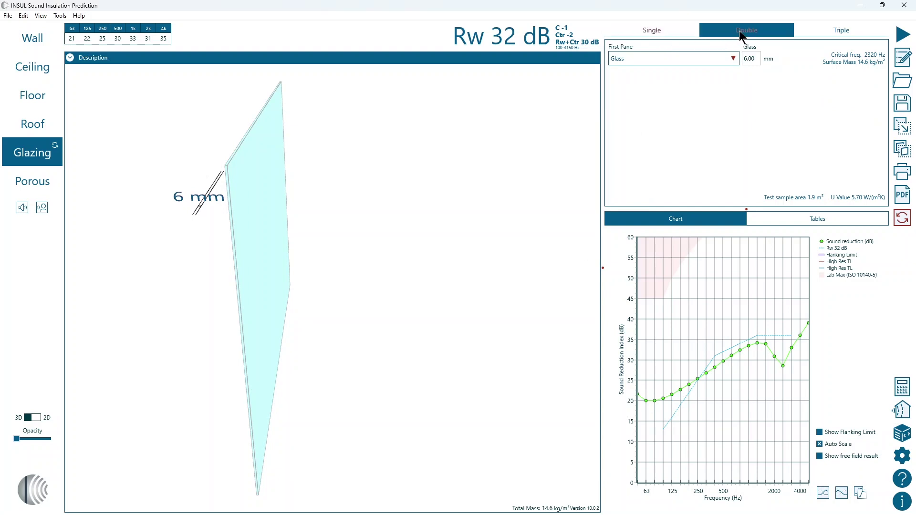
click(829, 31)
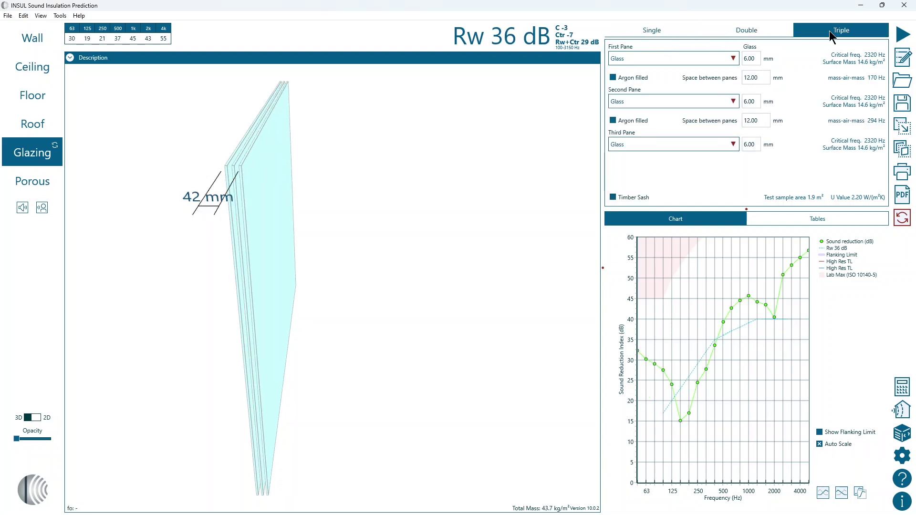
click(765, 29)
click(733, 58)
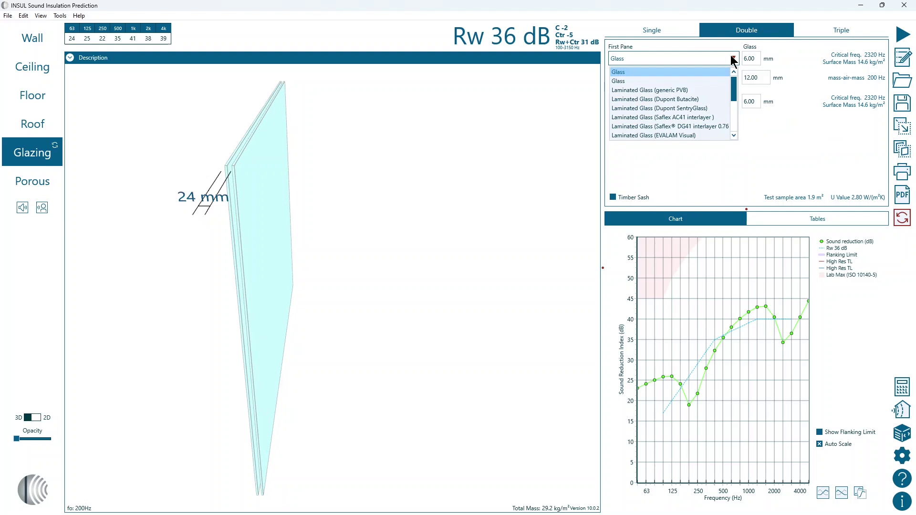
click(707, 90)
drag(761, 78, 750, 79)
text(4)
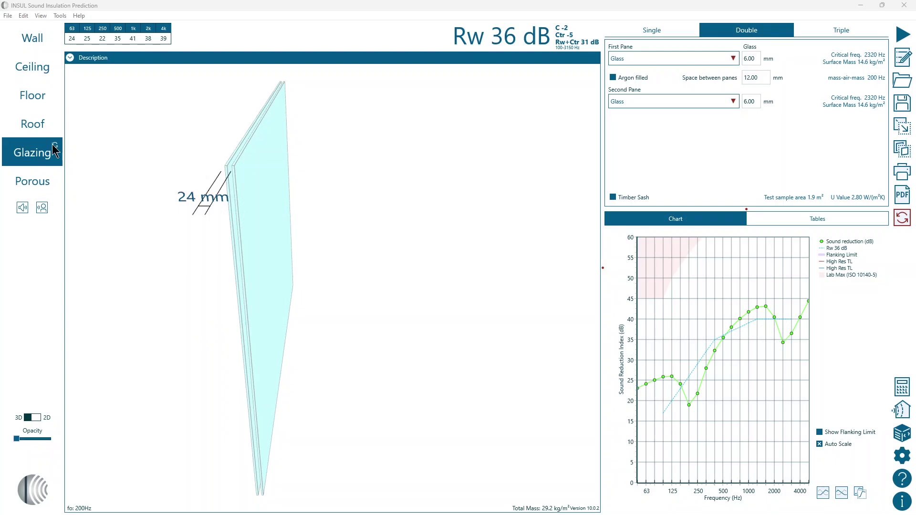
Switch to the Version 10 glazing model, preview single, triple and four-pane options, then return to Double
click(54, 147)
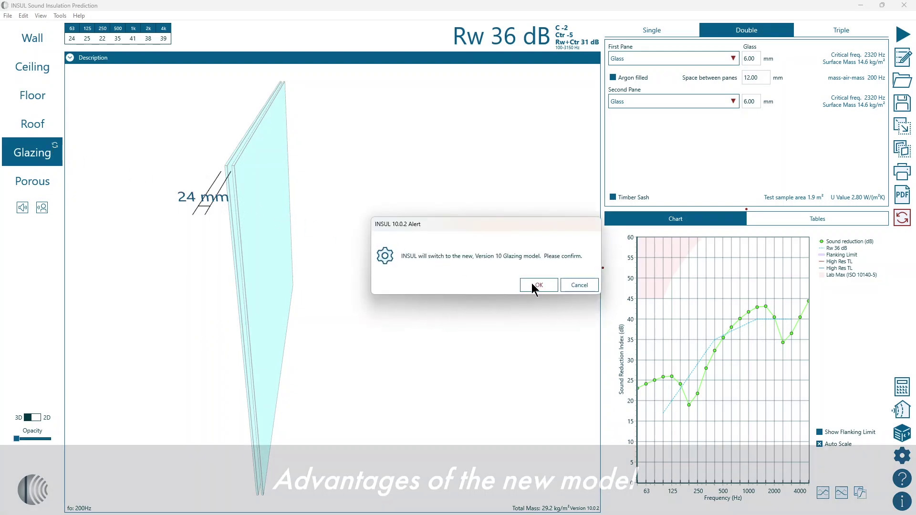
click(534, 285)
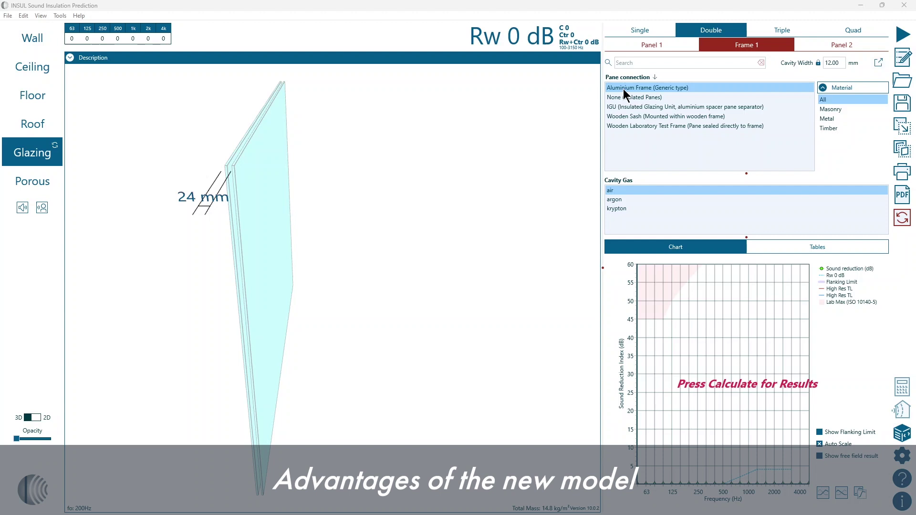
click(647, 28)
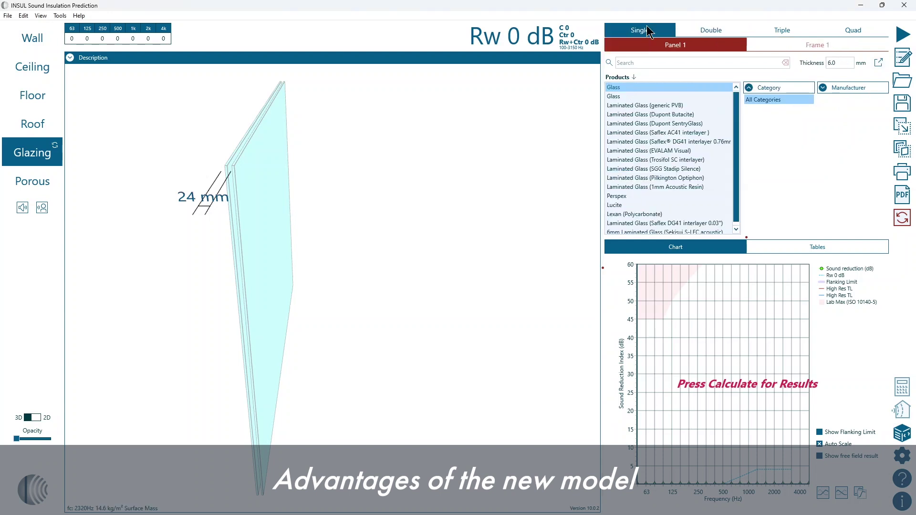
click(707, 30)
click(794, 32)
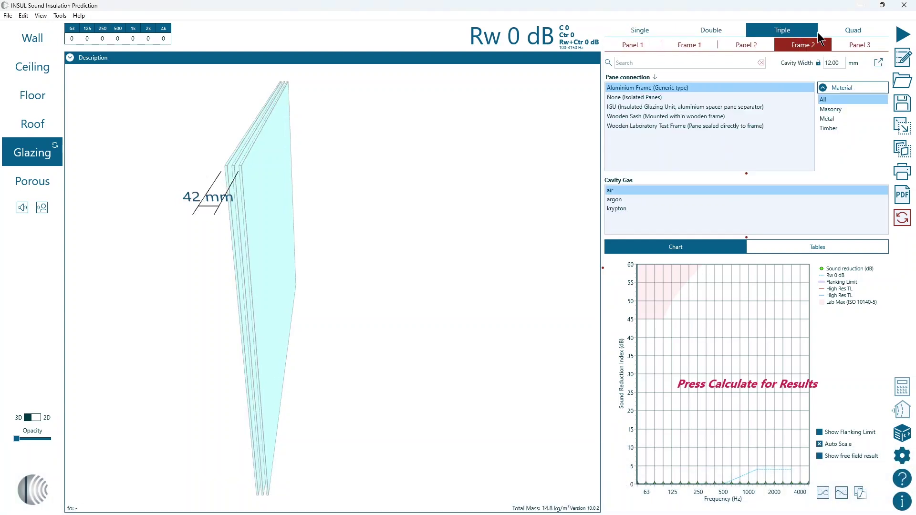
click(849, 31)
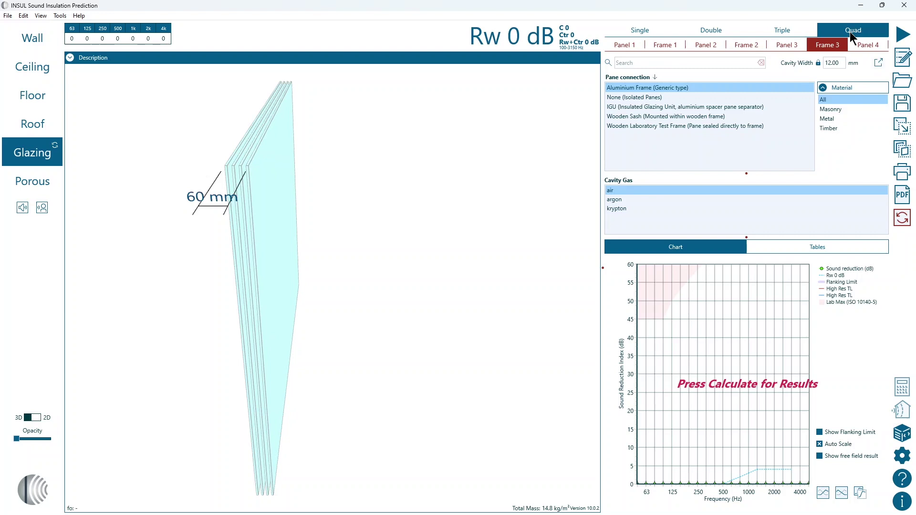
click(713, 35)
Make Panel 2 generic PVB laminated glass with 4.0 mm Side A and 4.0 mm Side B
click(816, 47)
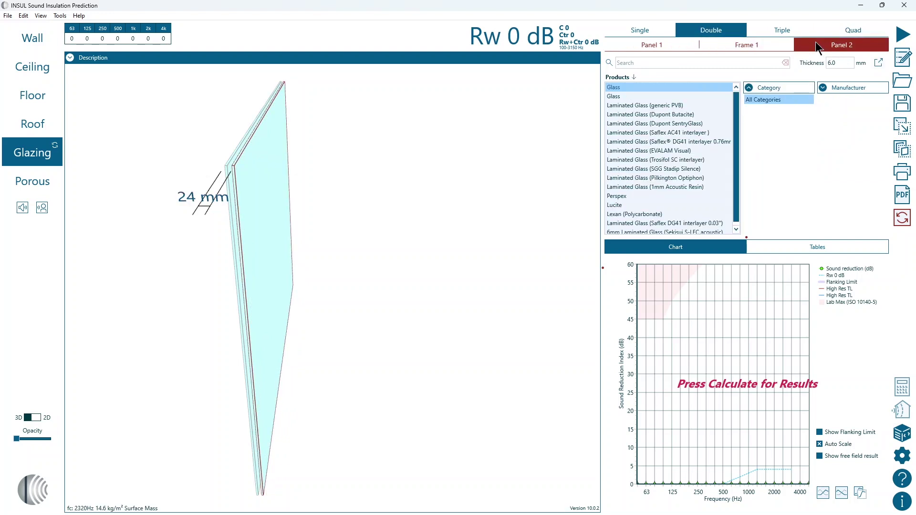
click(674, 104)
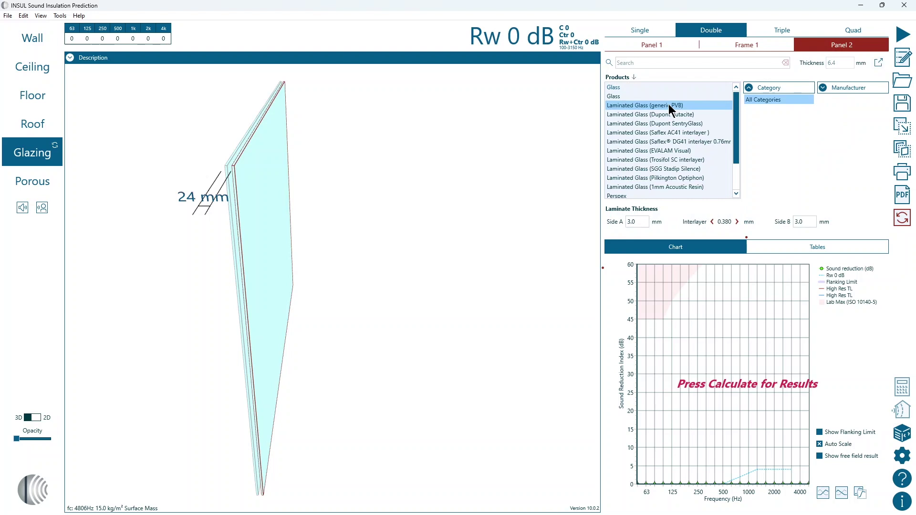
click(644, 221)
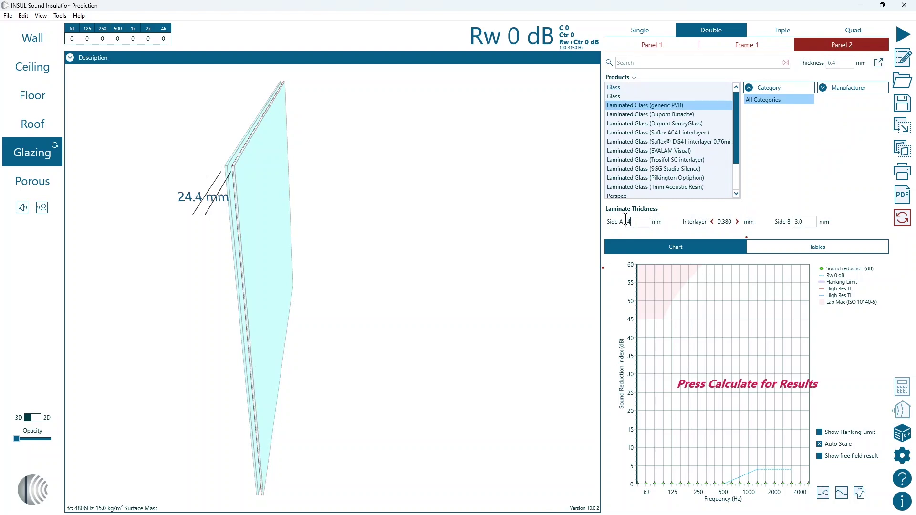
text(4)
key(Tab)
text(4)
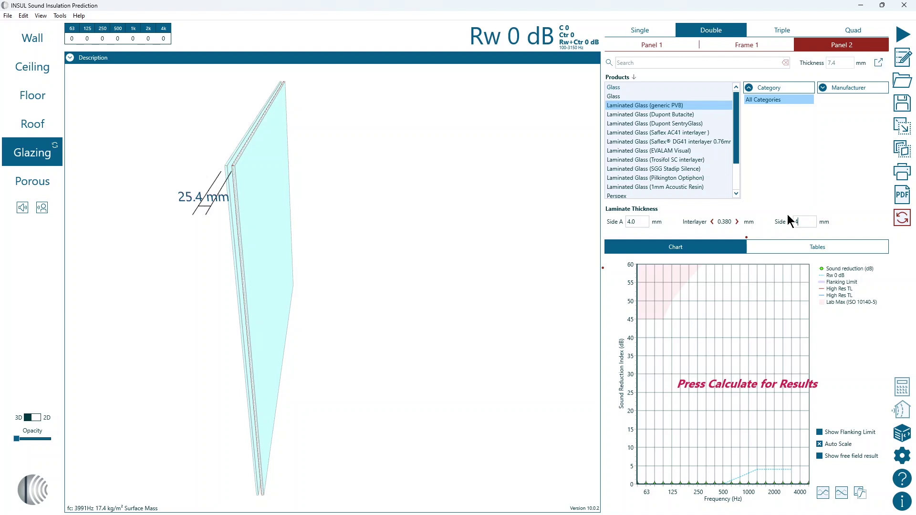
key(Return)
Set the pane connection to IGU aluminium spacer, cavity width 12 mm, and cavity gas to argon
click(777, 48)
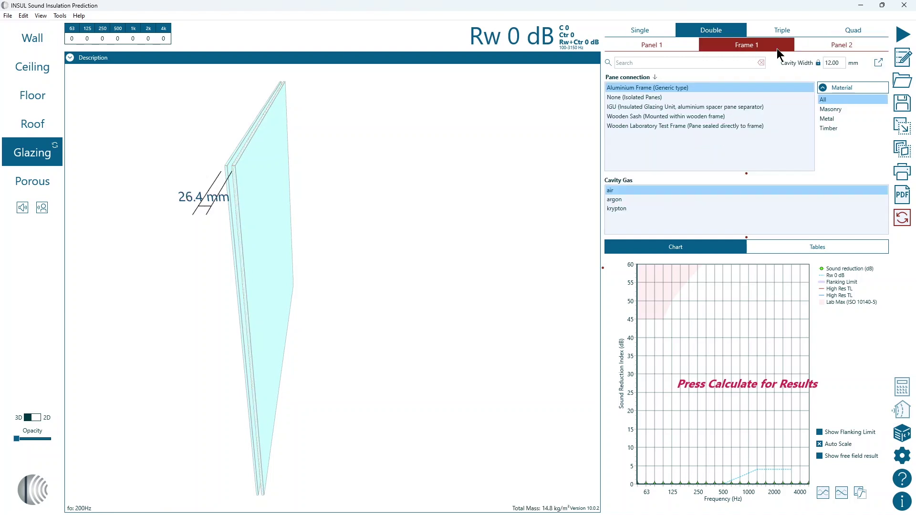
click(737, 107)
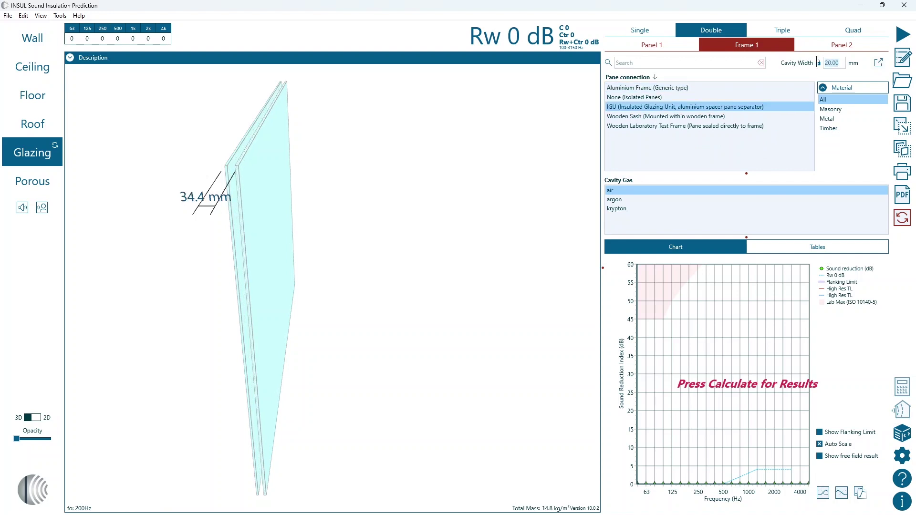
text(12)
key(Return)
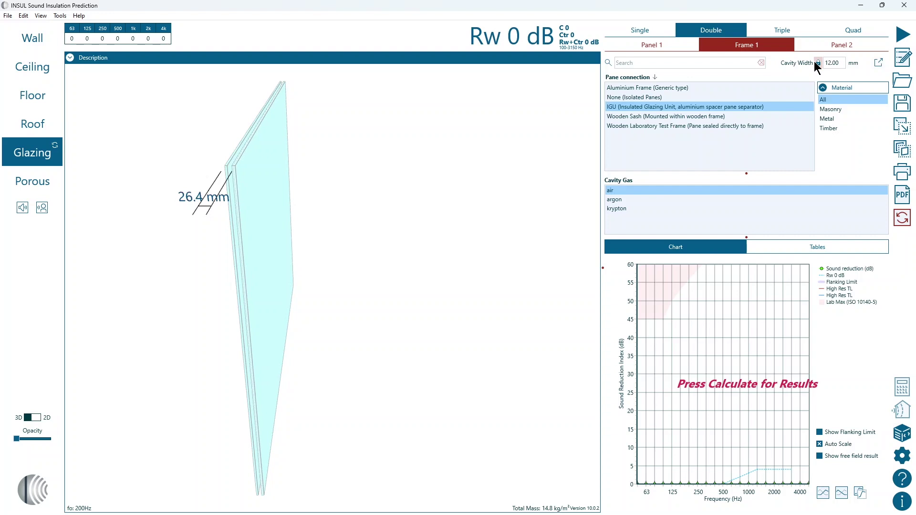
click(618, 201)
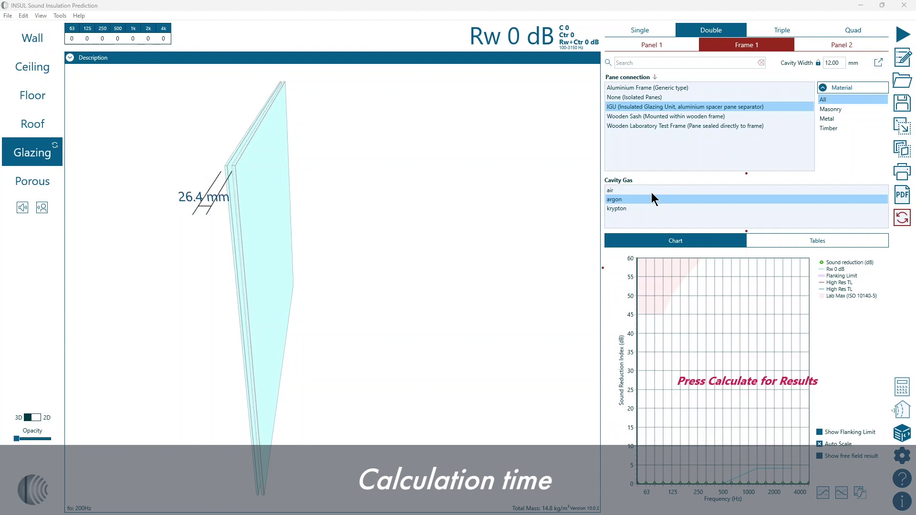
Calculate the argon-filled laminated IGU unit, predicting Rw 39 dB (C -2, Ctr -3)
click(898, 36)
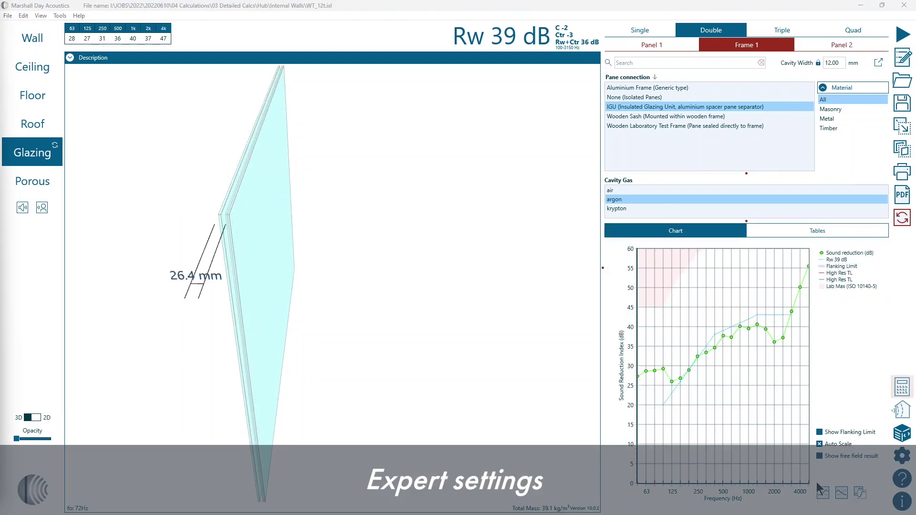
Store the Rw 39 result as a comparison and set glazing size to 2 m × 2.5 m
click(819, 488)
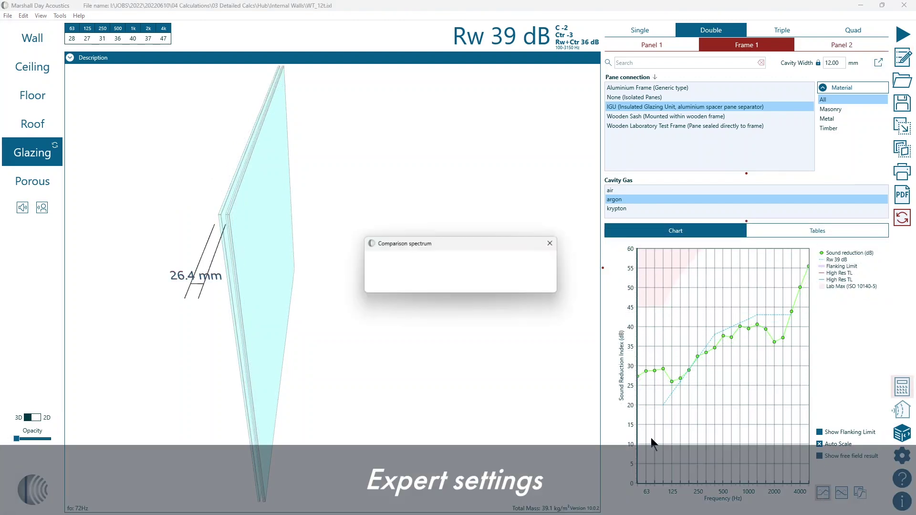
click(496, 285)
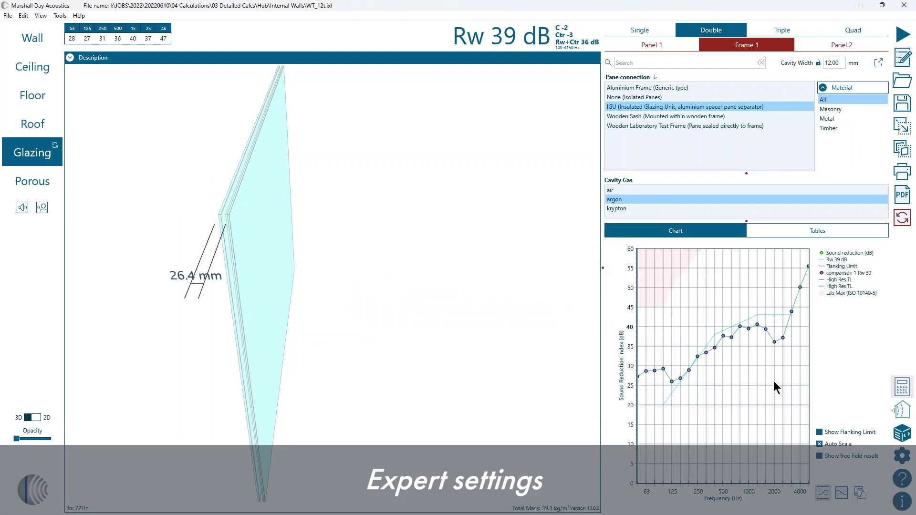
click(901, 457)
double_click(420, 305)
text(2)
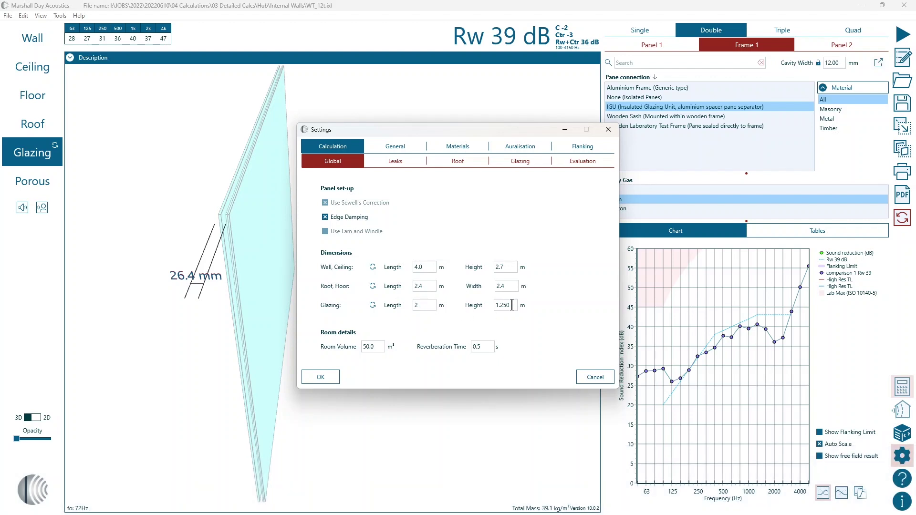
key(Tab)
text(2.5)
click(325, 378)
Recalculate and view the 4-19-4 timber-sash glazing table, predicting STC 36 versus tested STC 34
click(907, 34)
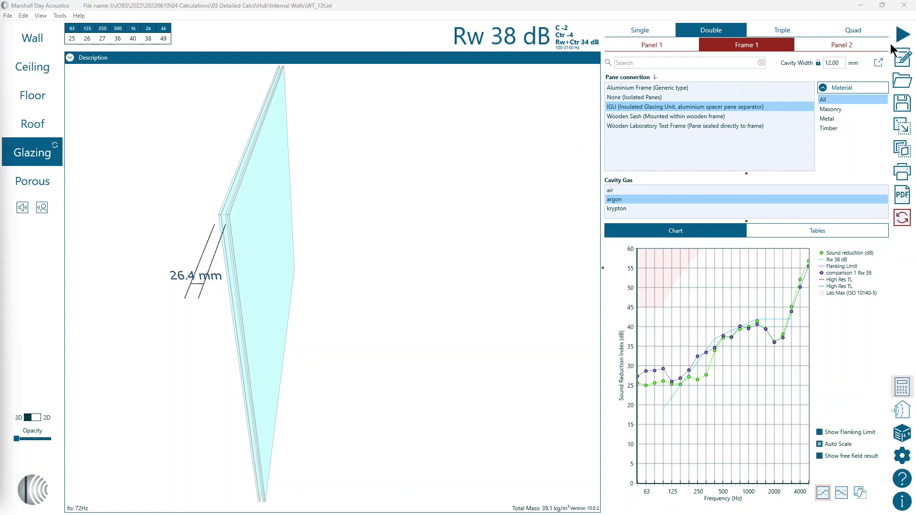
click(904, 465)
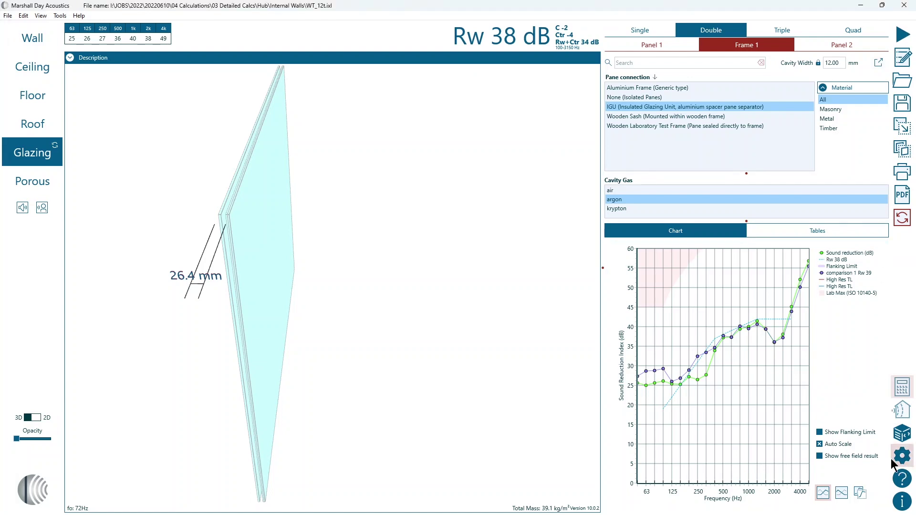
click(502, 159)
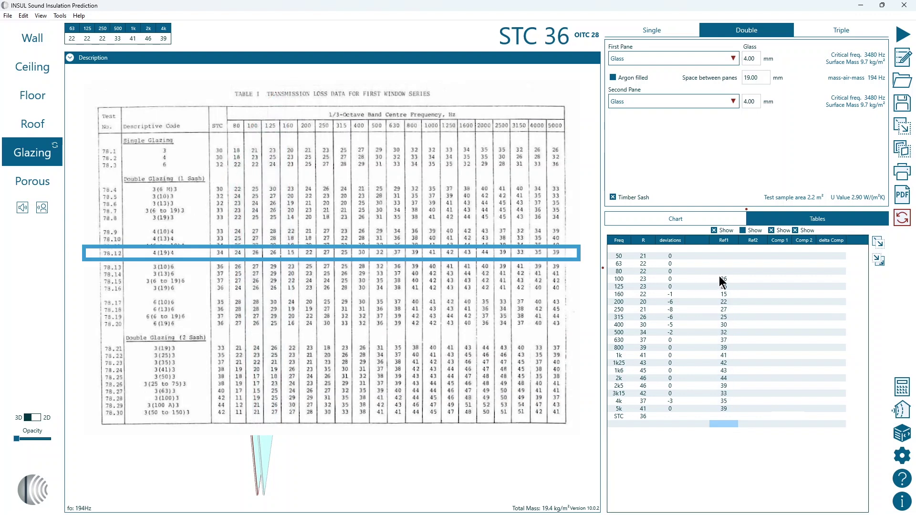
Enter the measured Ref1 values from 100 Hz and chart predicted loss against the STC 34 reference
click(732, 418)
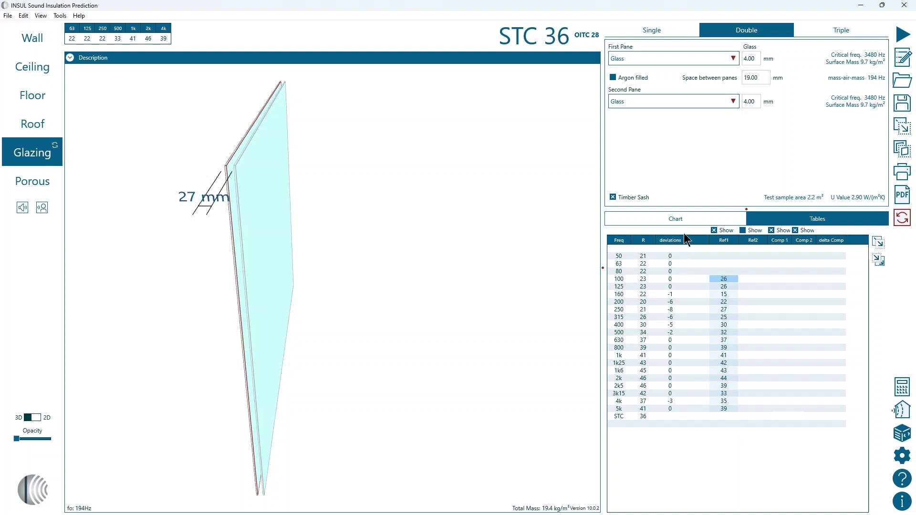
click(687, 220)
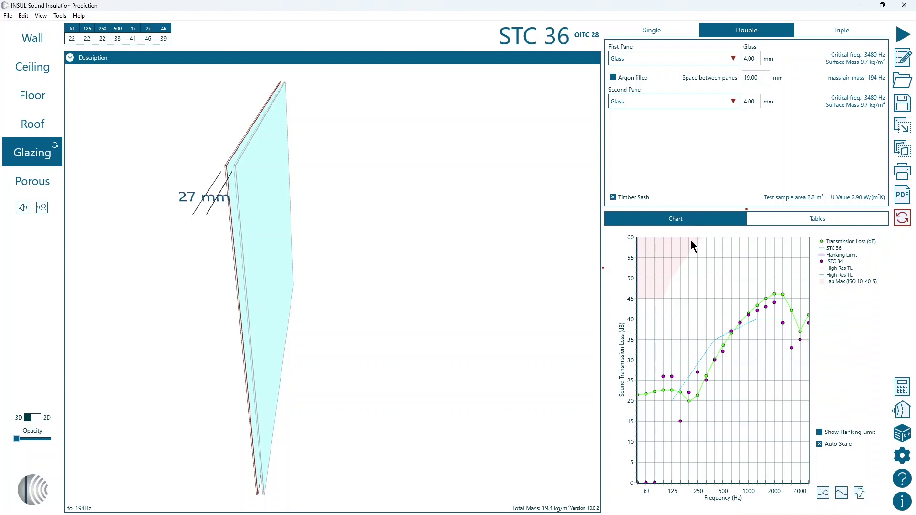
Save the STC 36 result as comparison 'energy' and switch to the Version 10 glazing model
click(823, 491)
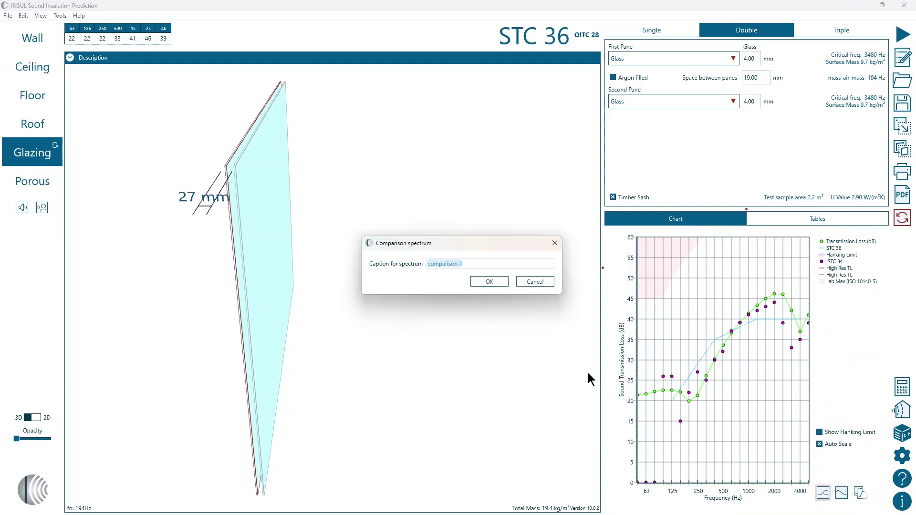
text(energy)
click(499, 285)
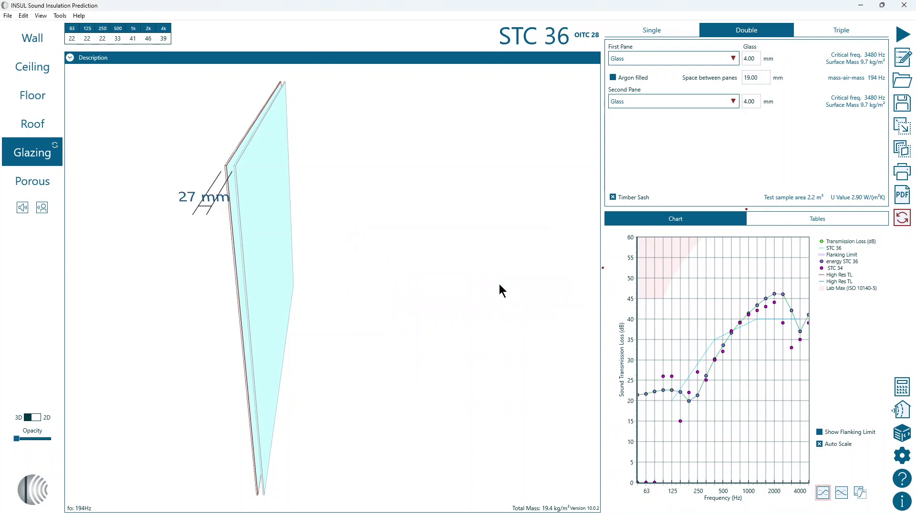
click(55, 145)
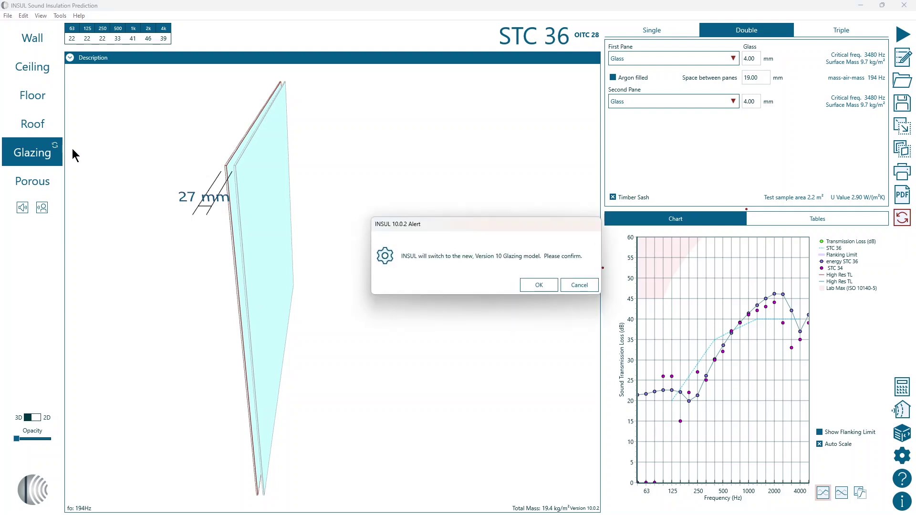
click(539, 285)
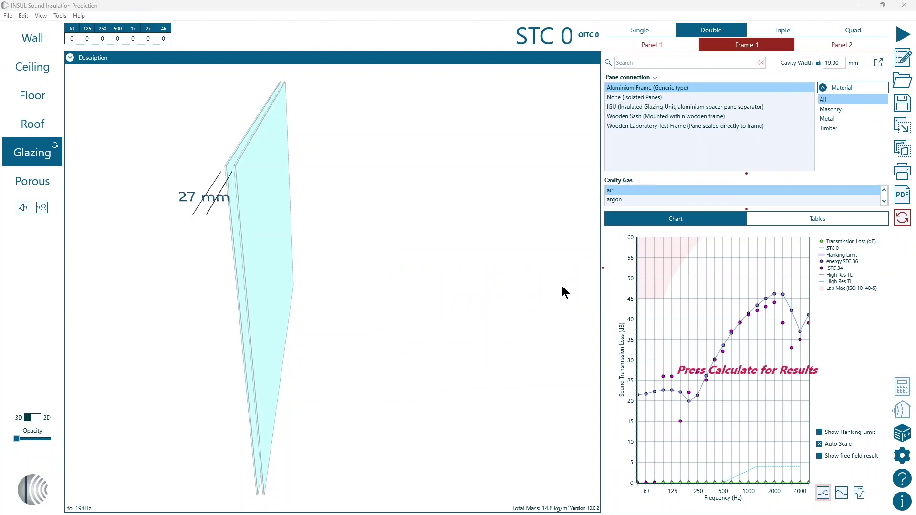
Use a Wooden Laboratory Test Frame with a 19 mm cavity and calculate with the wave-based model
click(669, 44)
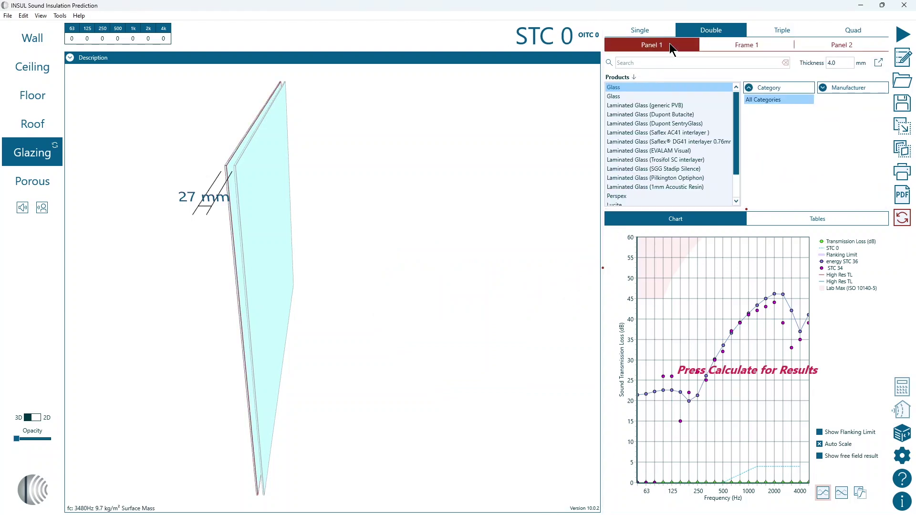
click(726, 41)
click(710, 126)
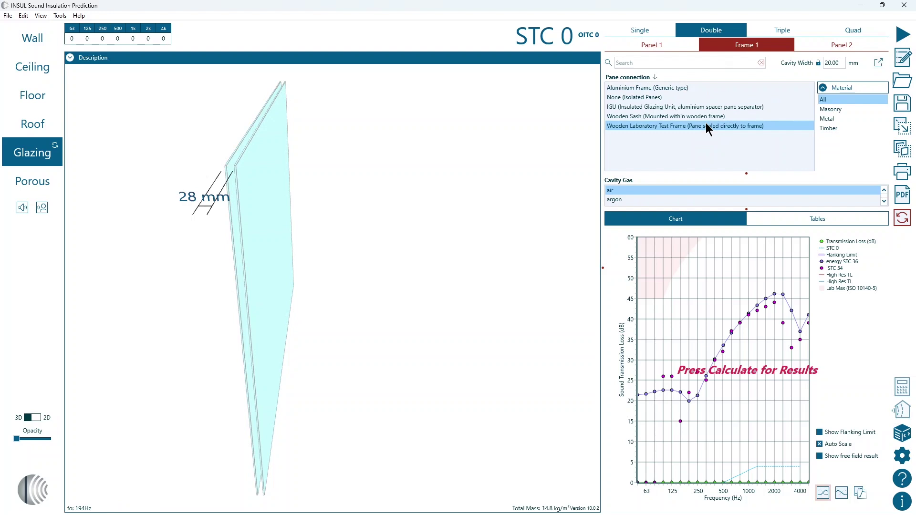
click(824, 64)
text(19)
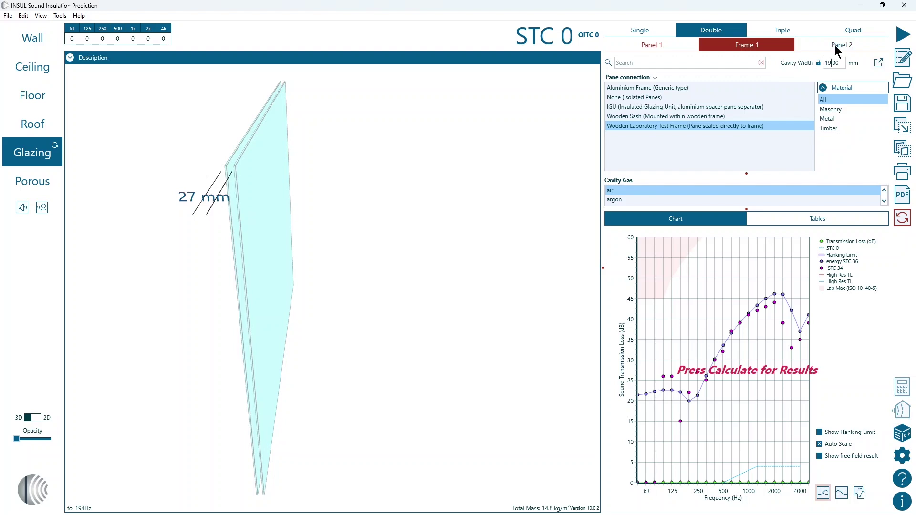
click(834, 45)
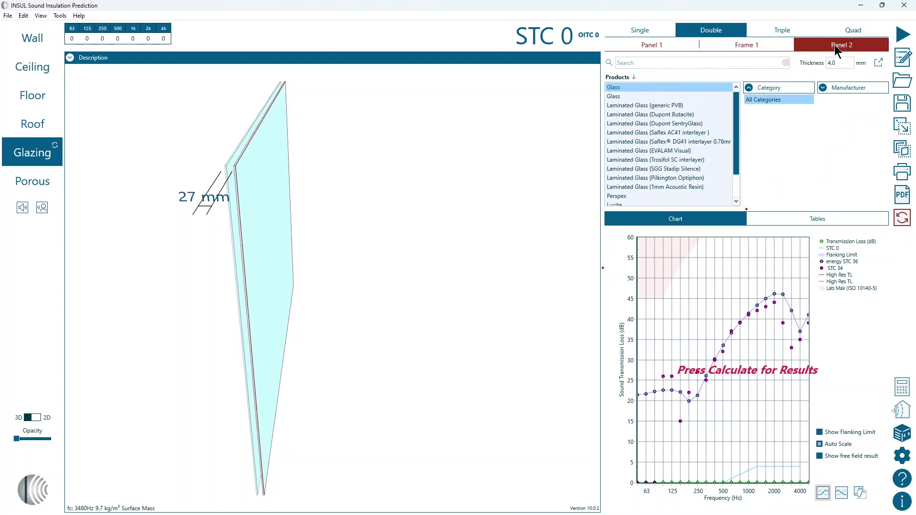
click(905, 38)
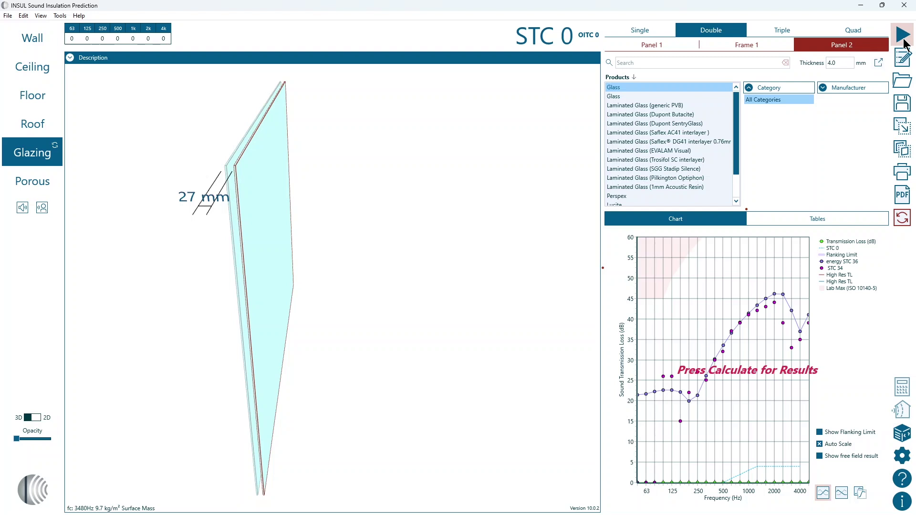